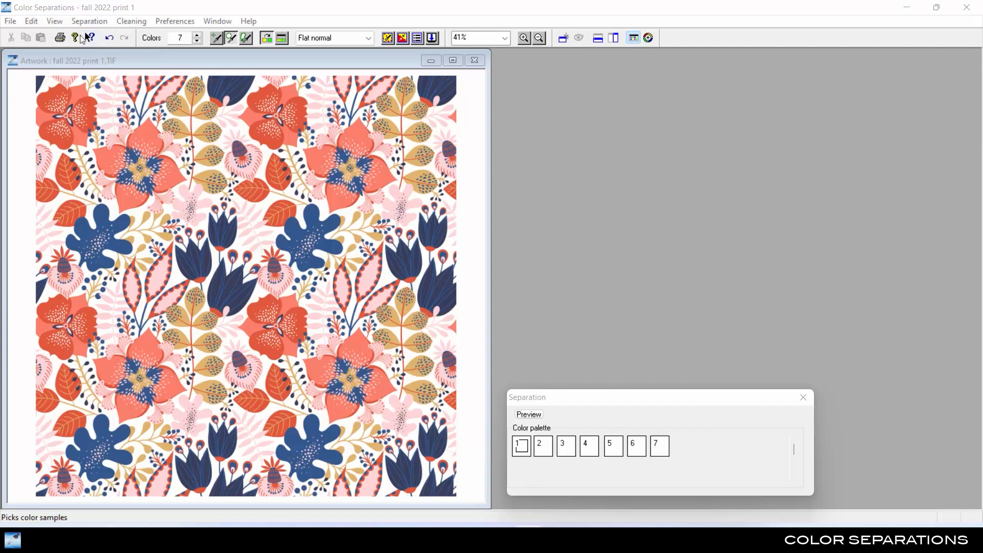
Open a new close-up view of the artwork from the View menu
left_click(63, 23)
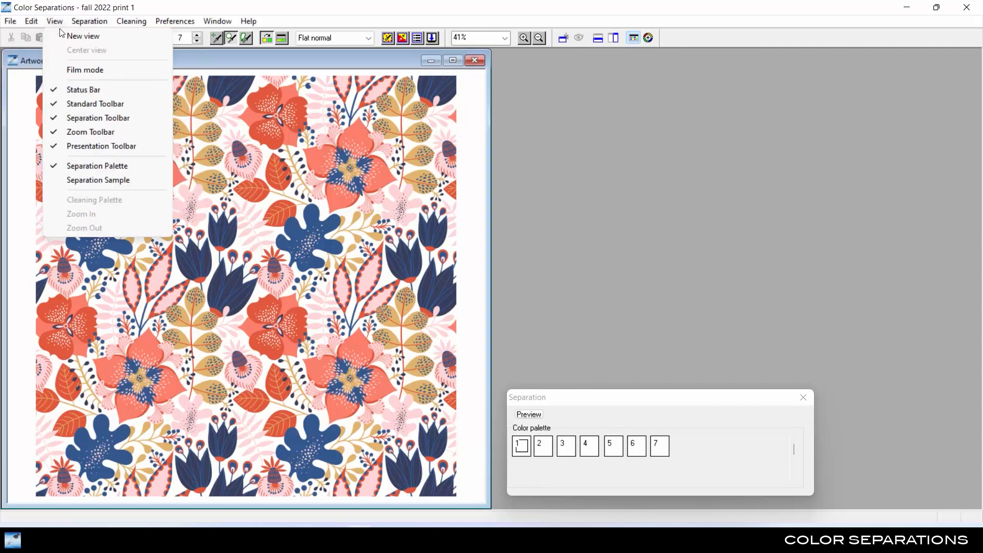
key("Escape")
Centre the detail view on the blue blob and zoom it out to 89%
left_click(314, 233)
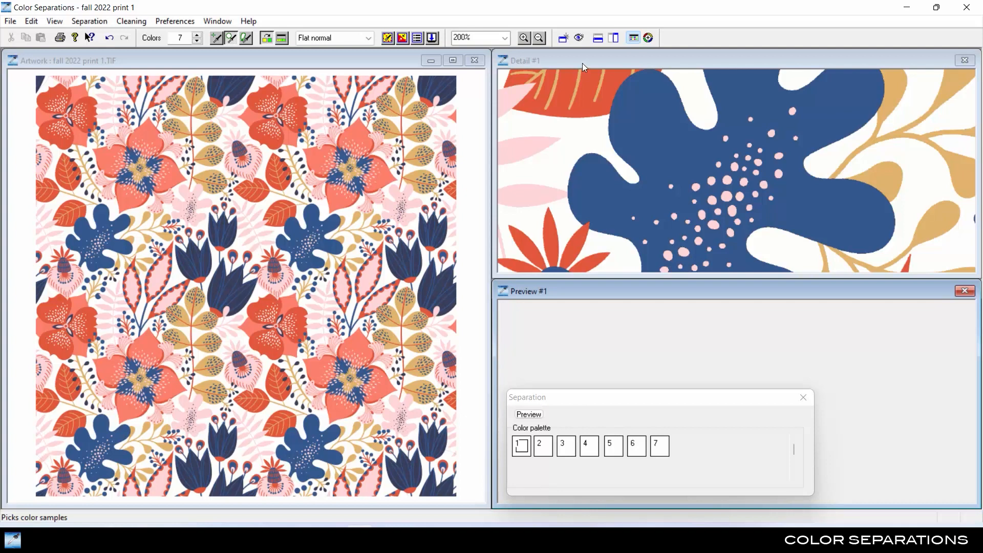
left_click(539, 38)
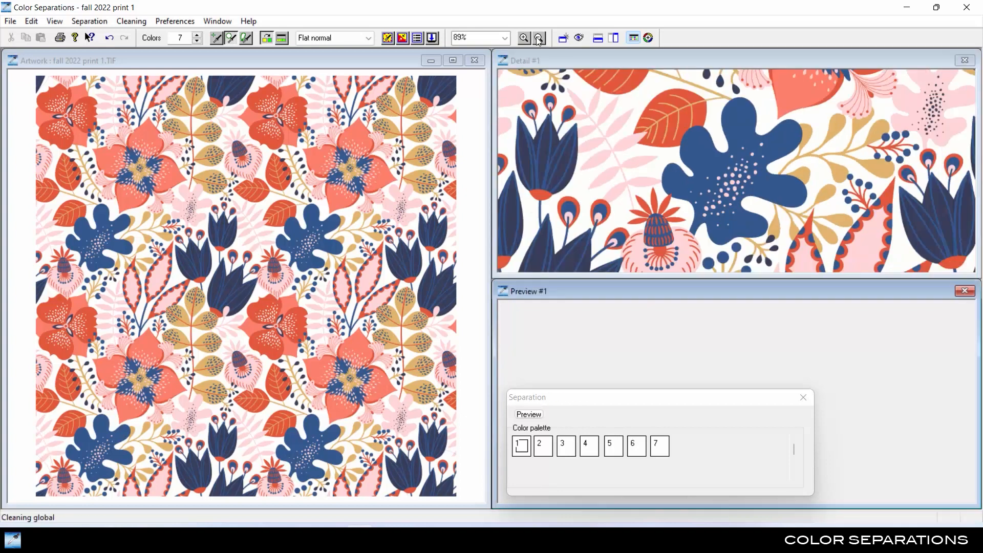
double_click(180, 37)
key("Return")
key("Return")
type("7")
left_click(550, 398)
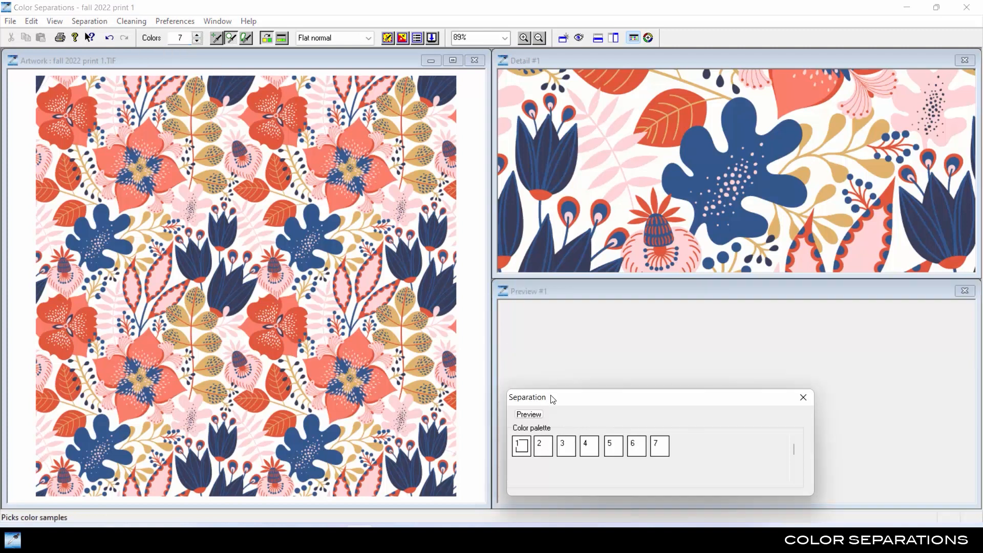
Sample navy, blue, tan, red, salmon and light pink into palette slots 2–7 with Pick Circles
left_click(230, 38)
left_click(762, 102)
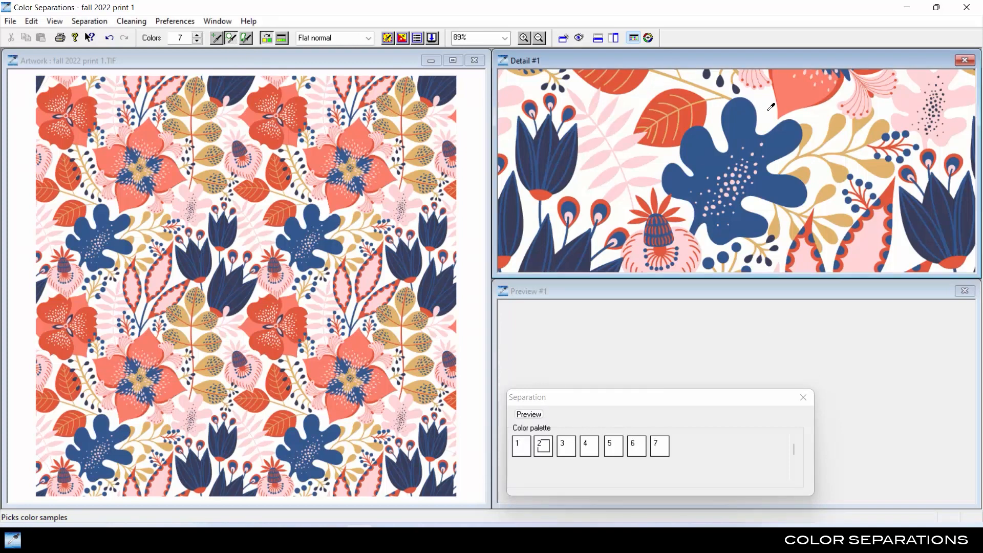
left_click(568, 159)
left_click(738, 124)
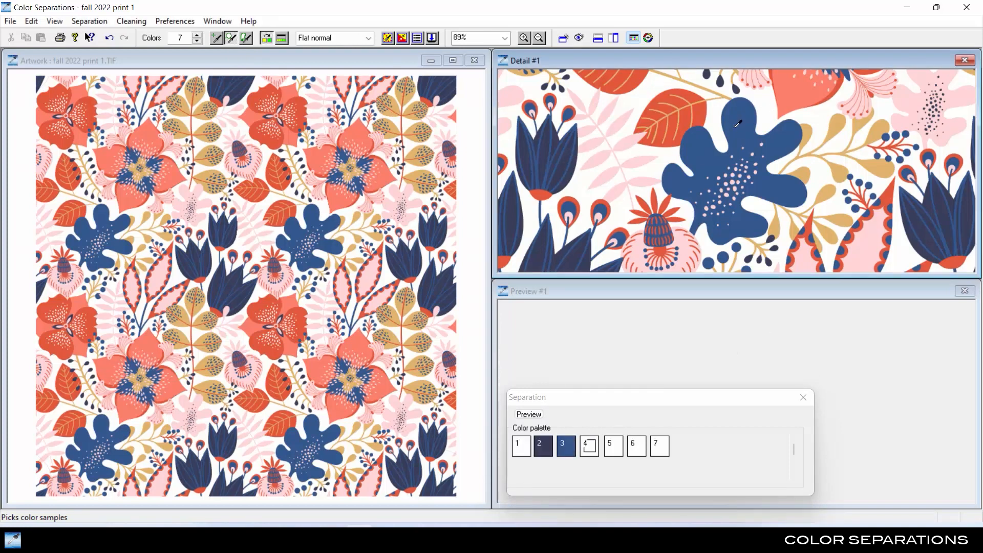
left_click(838, 124)
left_click(307, 308)
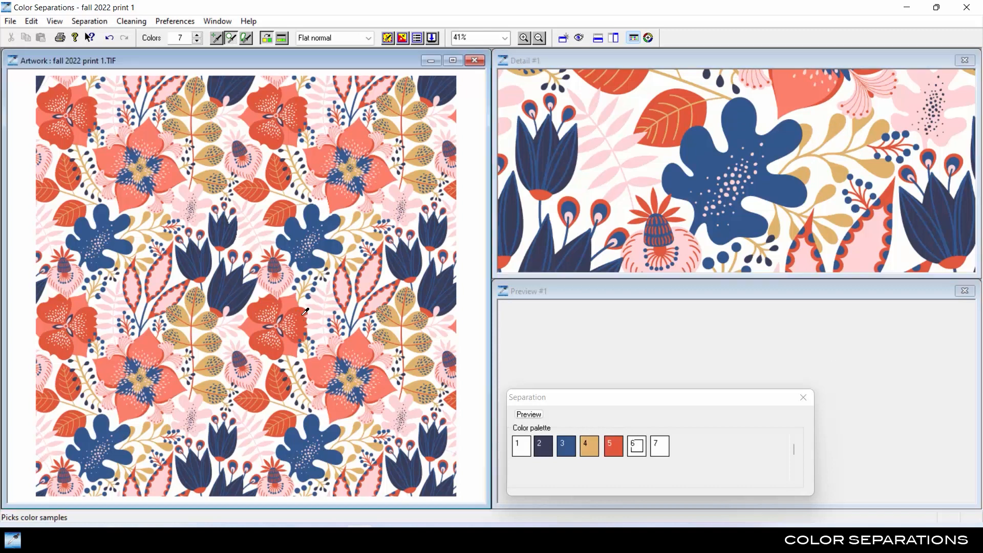
left_click(799, 87)
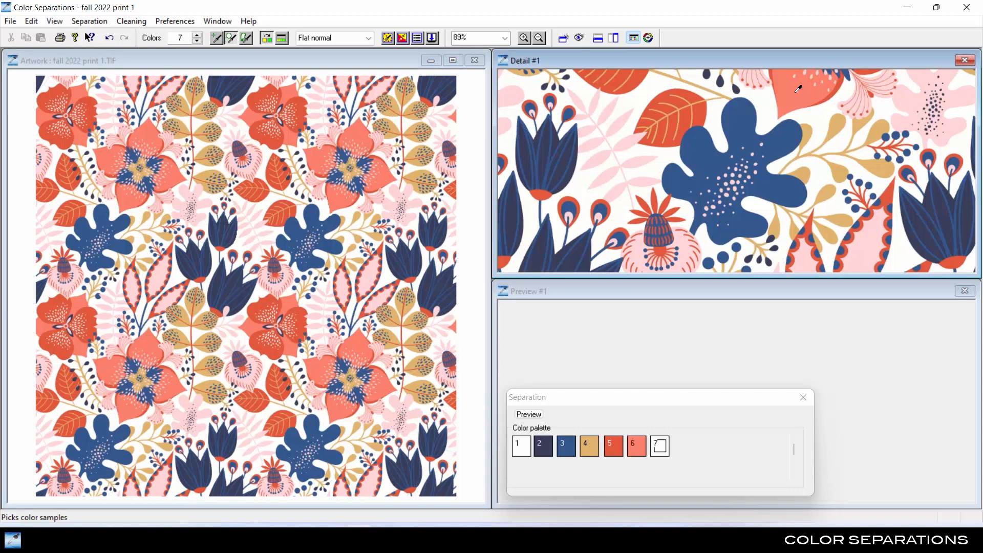
left_click(910, 100)
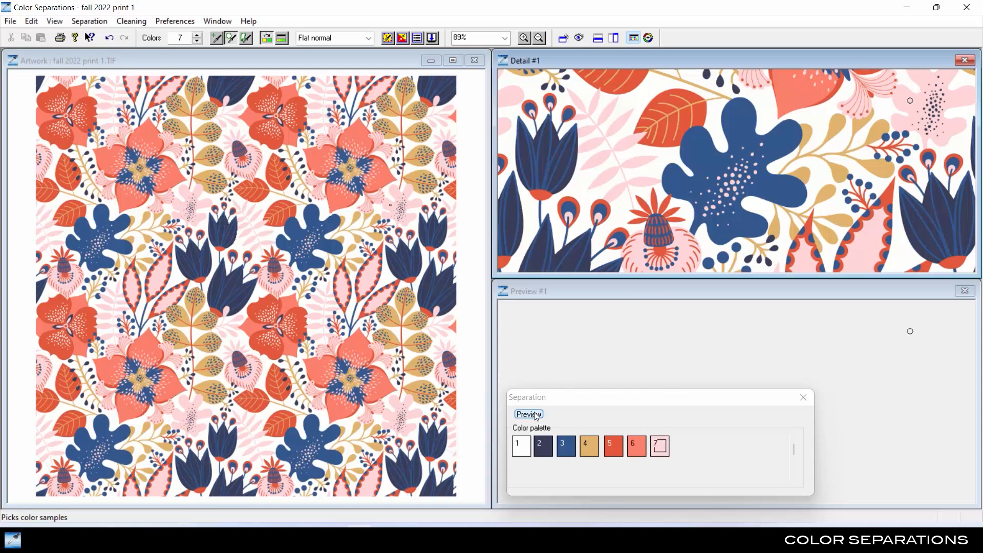
Preview the artwork in the seven sampled colours and move the Separation dialog aside
left_click(535, 416)
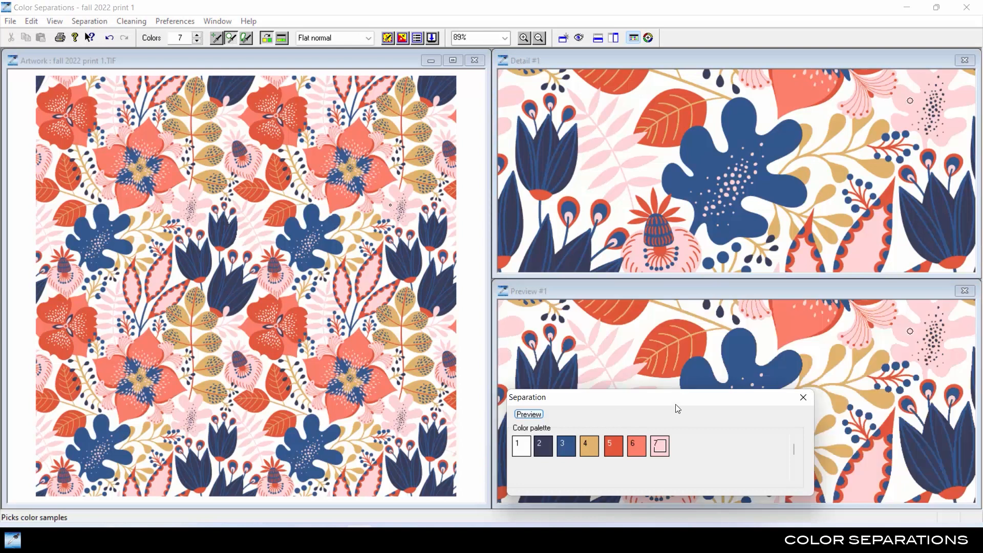
left_click_drag(679, 402, 320, 391)
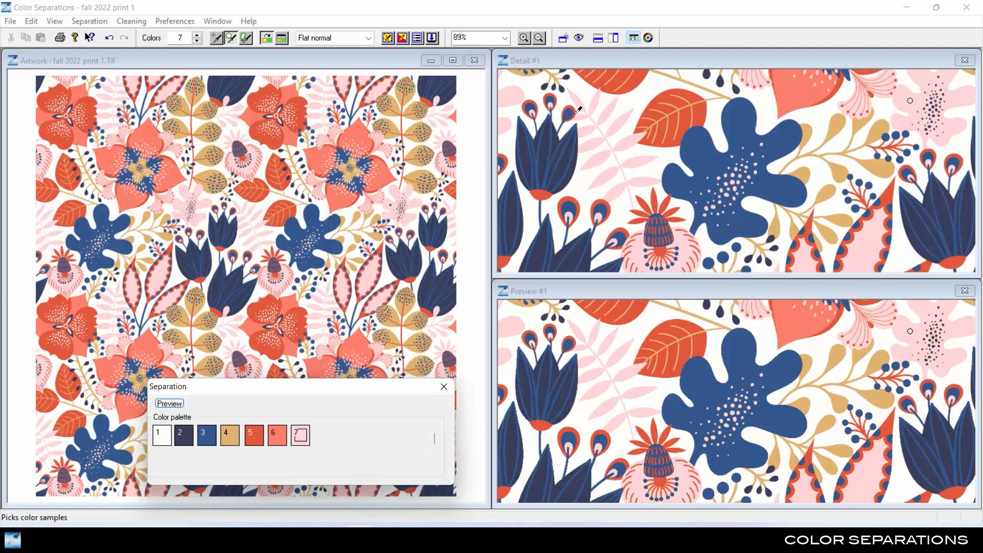
Recentre the close-ups on the red flower, then compute the separation for the whole file
left_click(579, 38)
left_click(146, 157)
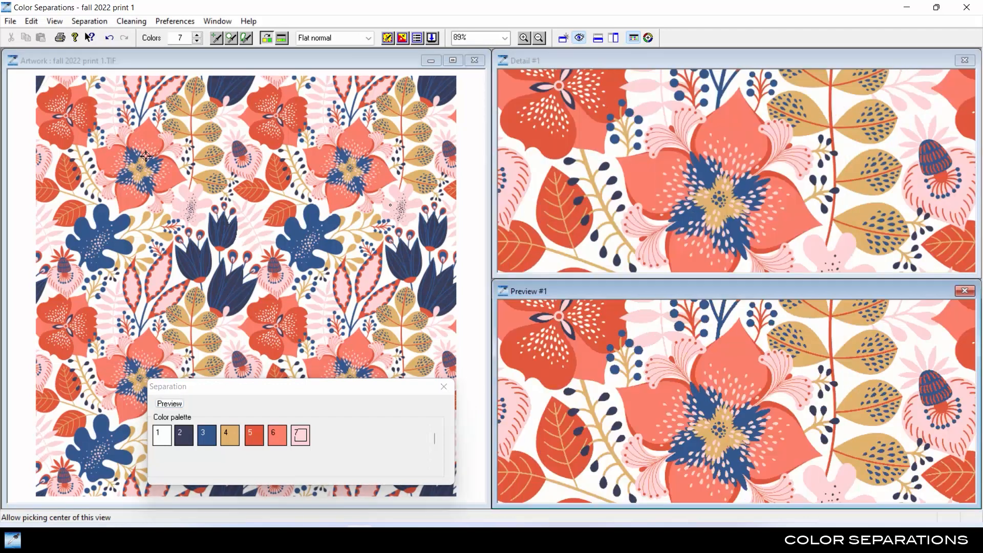
left_click(423, 143)
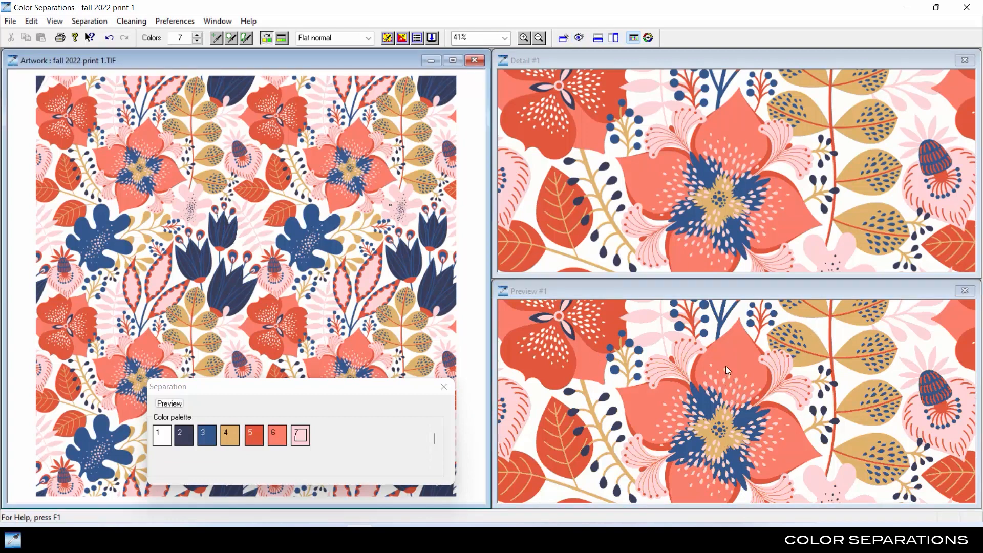
left_click(432, 39)
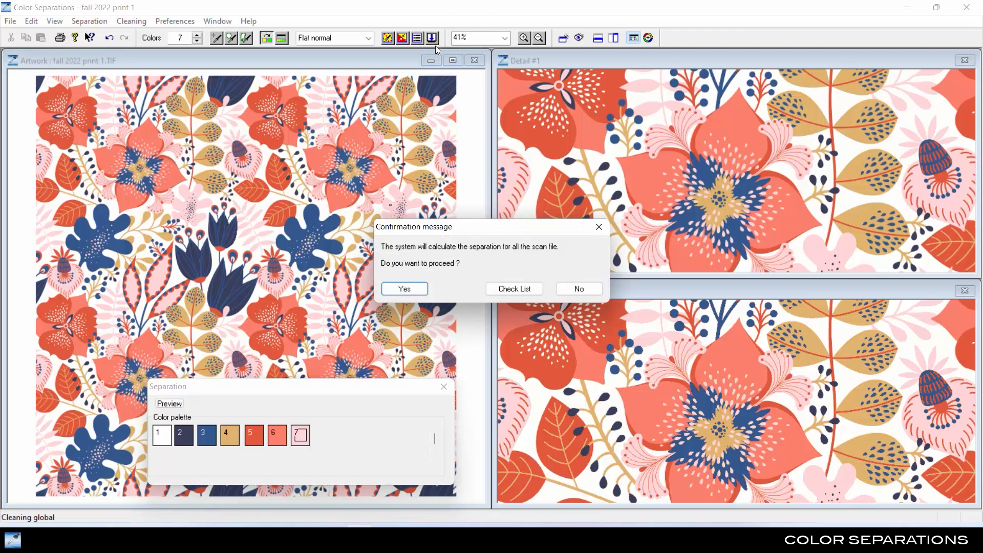
left_click(421, 288)
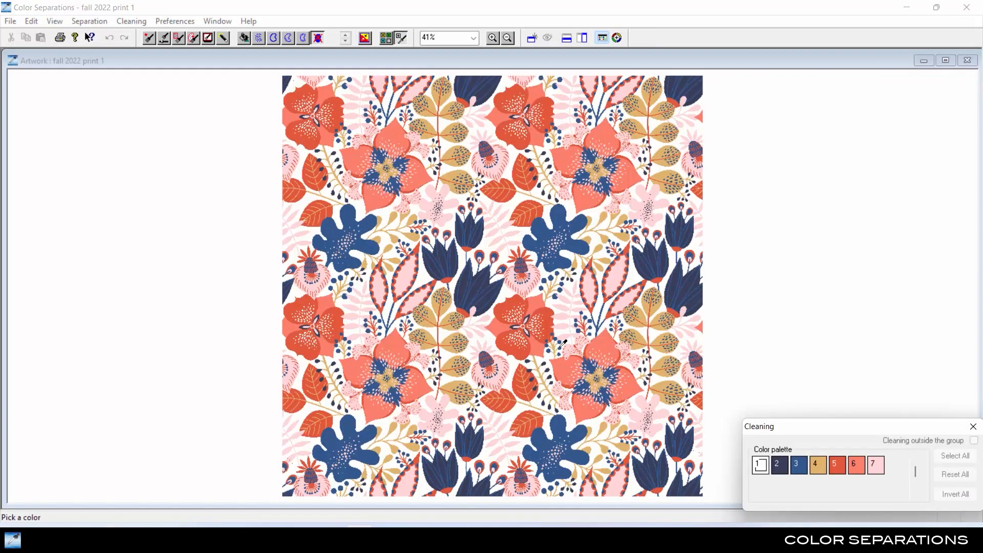
Enter cleaning view and step through the separations for colours 2–7, returning to colour 2
left_click(492, 38)
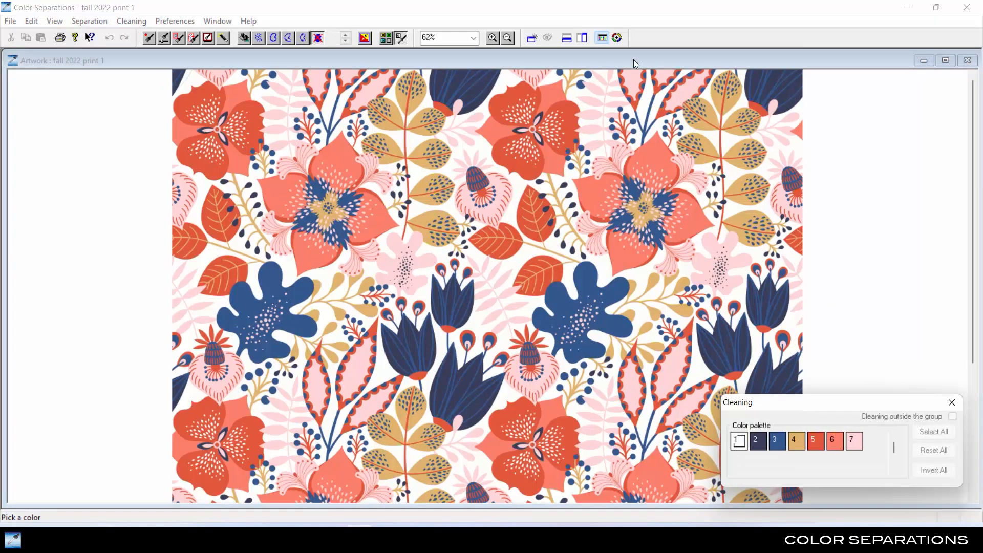
left_click(616, 38)
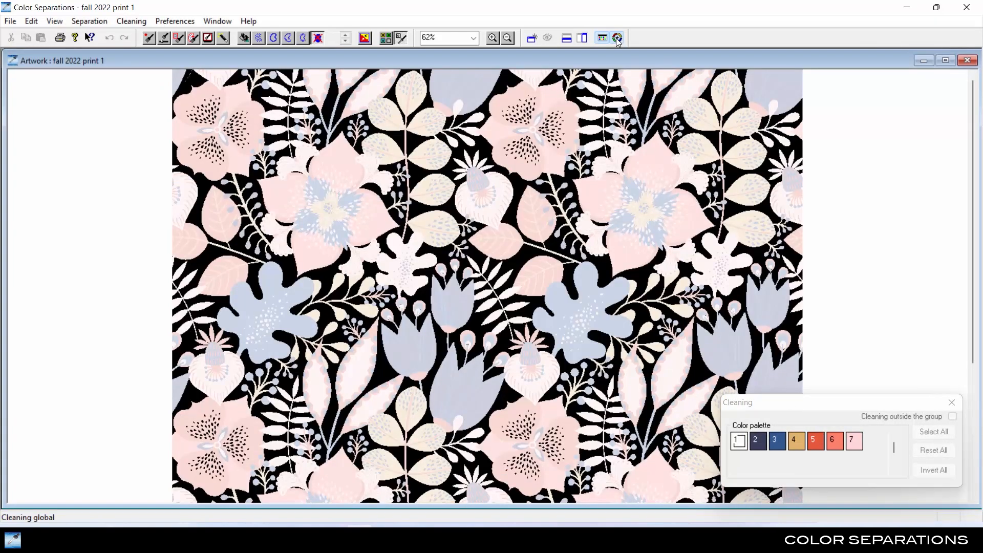
left_click(758, 440)
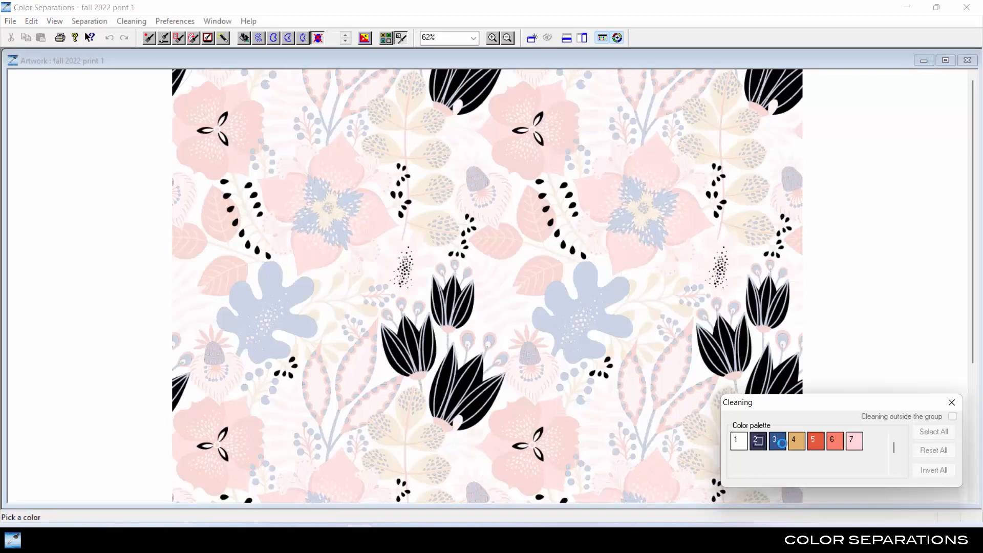
left_click(794, 443)
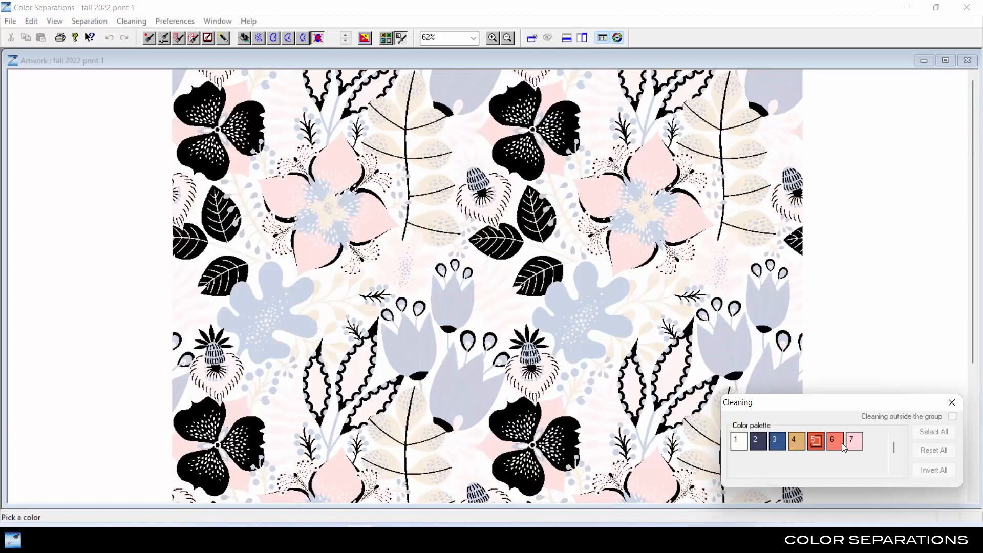
left_click(843, 447)
left_click(758, 439)
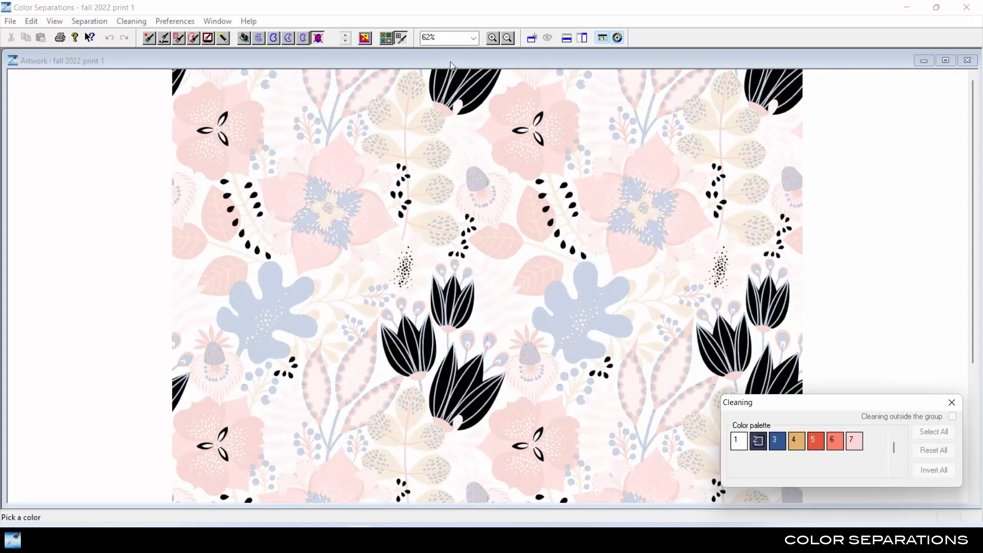
left_click(492, 40)
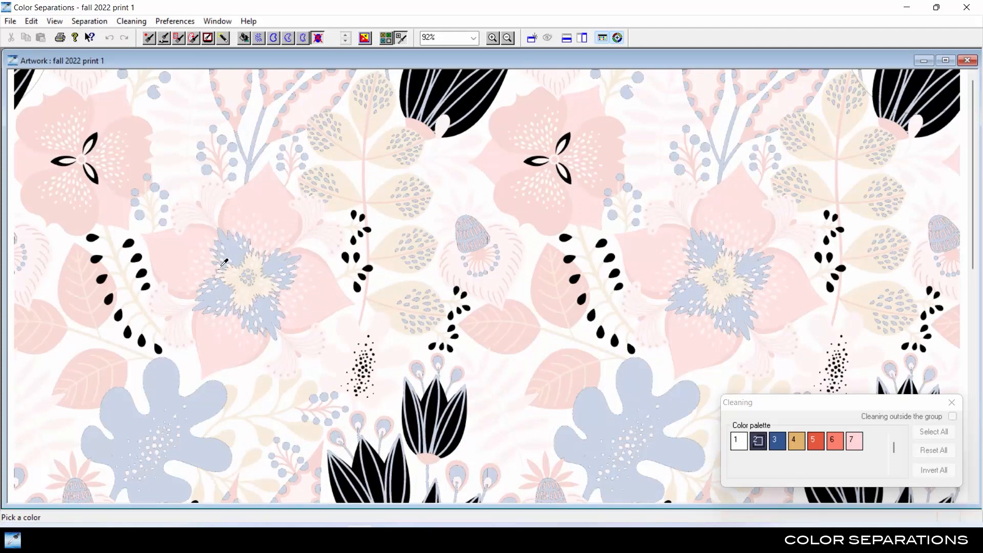
Choose Noise cleaning, confirm its intensity, and start a lasso around the left flower
left_click(259, 43)
left_click(123, 22)
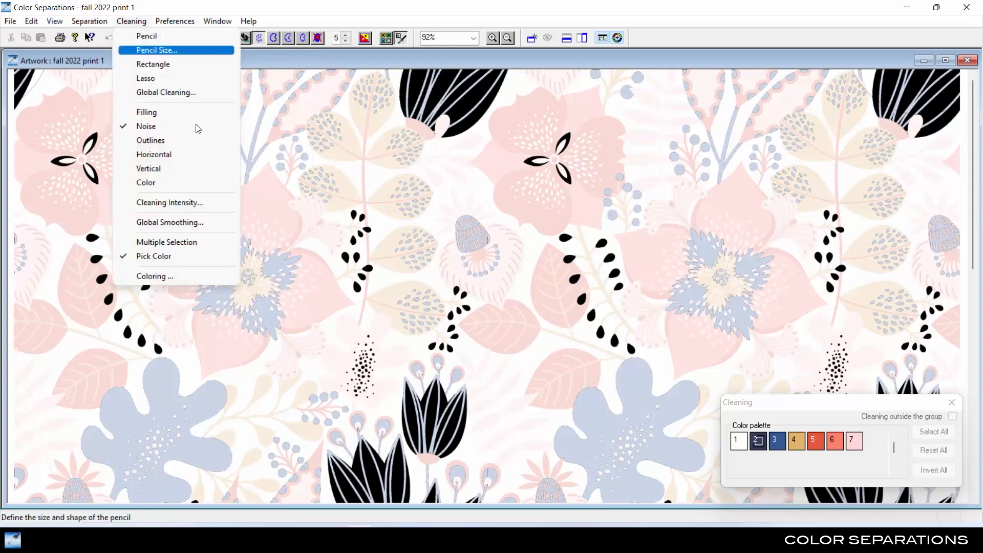
left_click(176, 203)
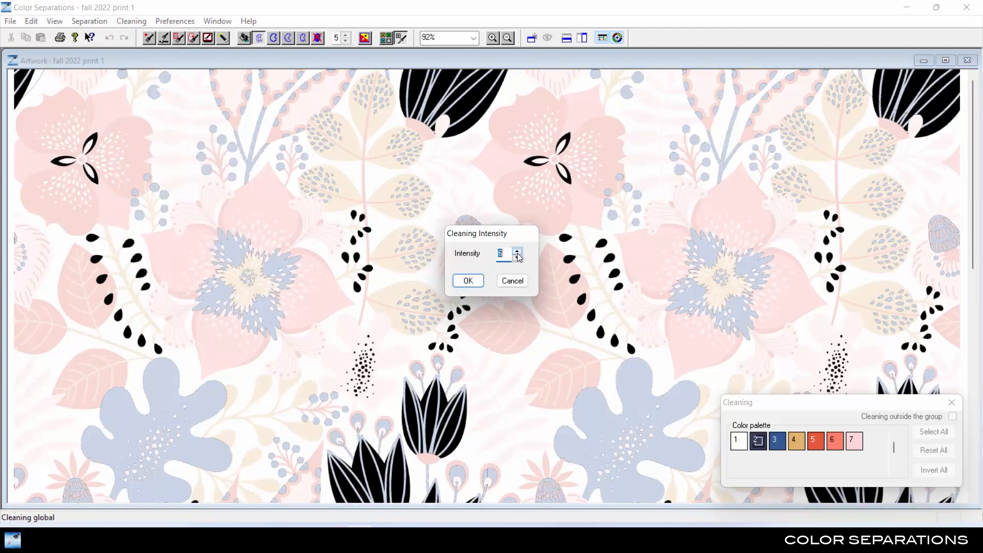
left_click(474, 281)
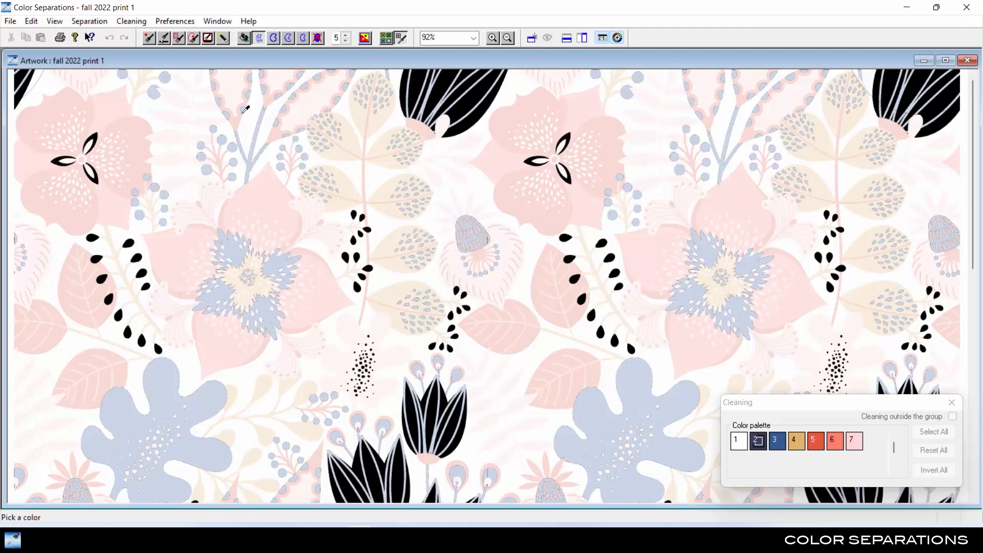
left_click(193, 37)
mouse_move(252, 223)
left_mouse_down()
mouse_move(229, 350)
mouse_move(225, 199)
left_mouse_up()
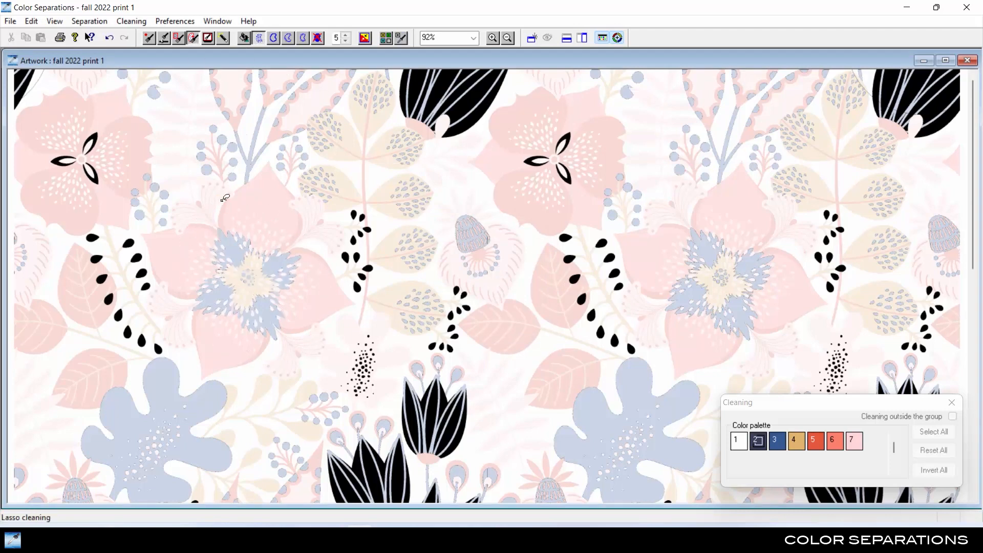
Lasso the right flowers and the blue shape, then apply and confirm the cleaning
mouse_move(755, 235)
left_mouse_down()
mouse_move(708, 221)
mouse_move(738, 245)
left_mouse_up()
left_click_drag(315, 371, 154, 380)
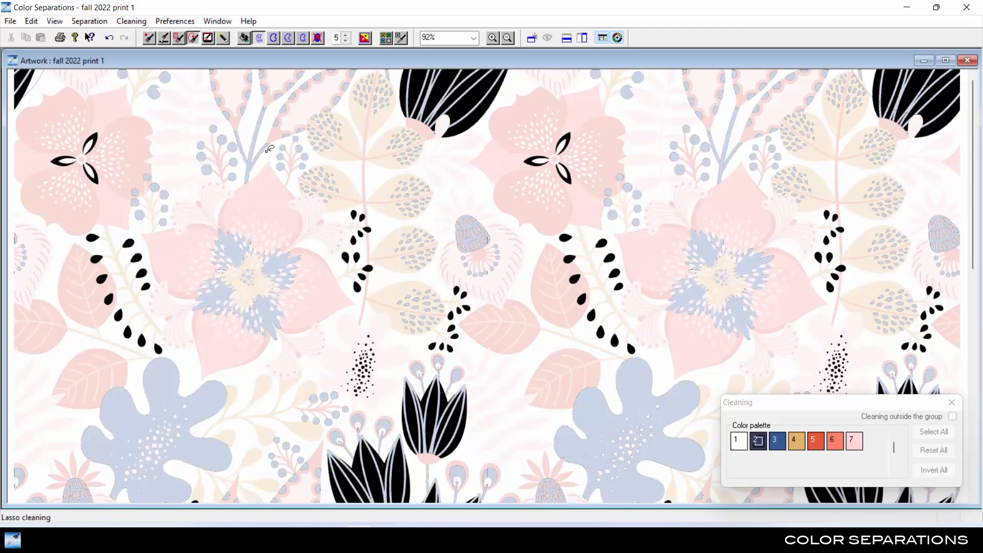
mouse_move(529, 195)
left_mouse_down()
mouse_move(540, 224)
mouse_move(515, 186)
left_mouse_up()
left_click(208, 38)
left_click(407, 289)
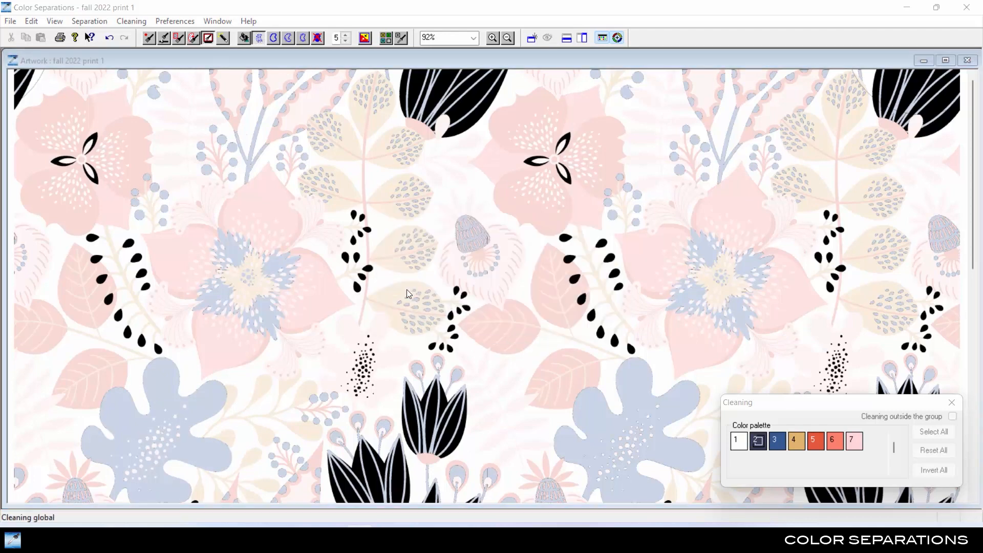
left_click(514, 292)
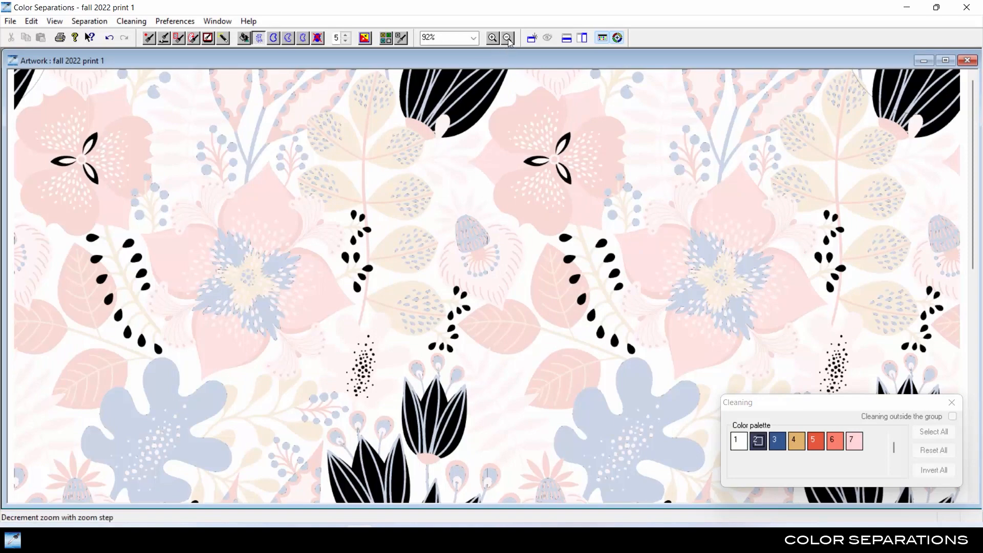
Zoom out to 41% to fit the whole repeat, then view separations for colours 3 and 1
left_click(507, 37)
left_click(506, 37)
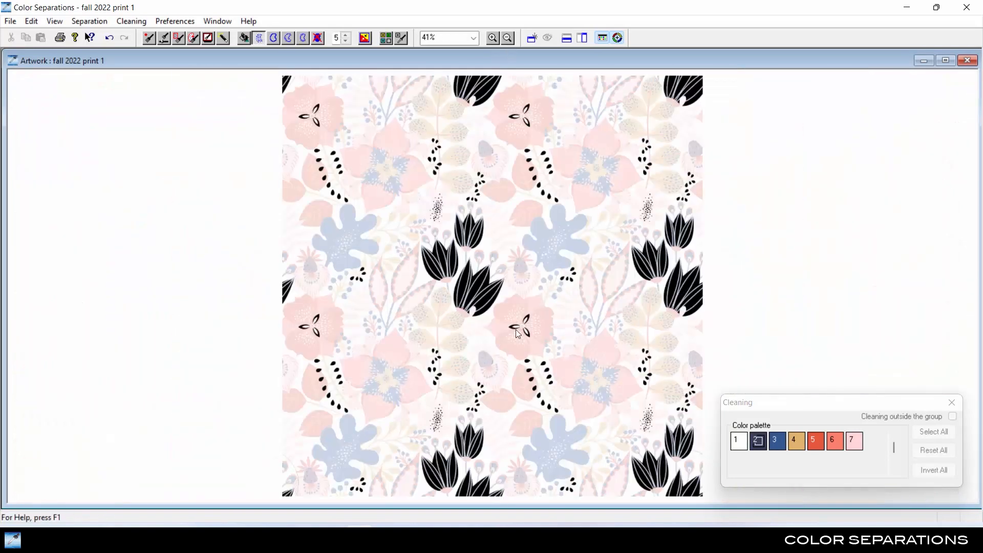
left_click(776, 443)
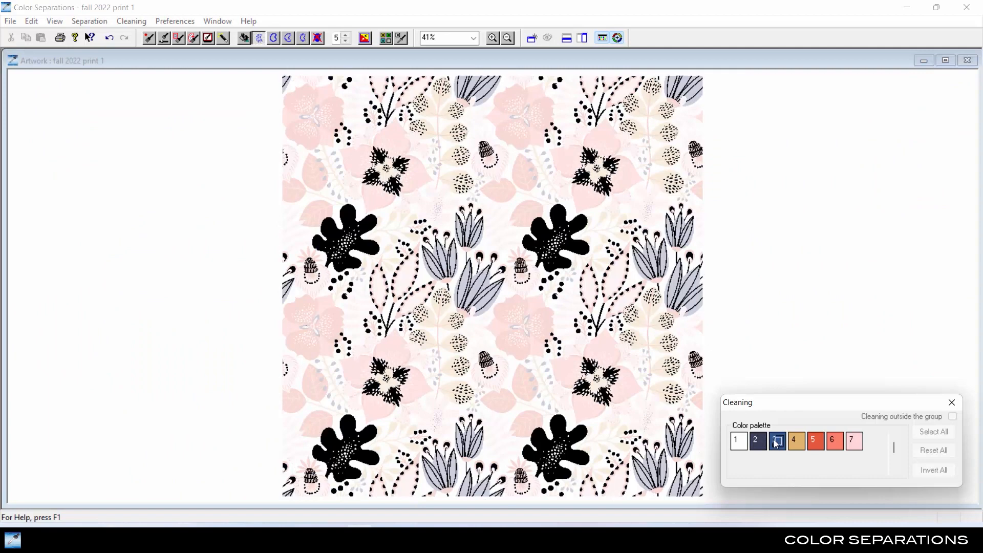
left_click(742, 443)
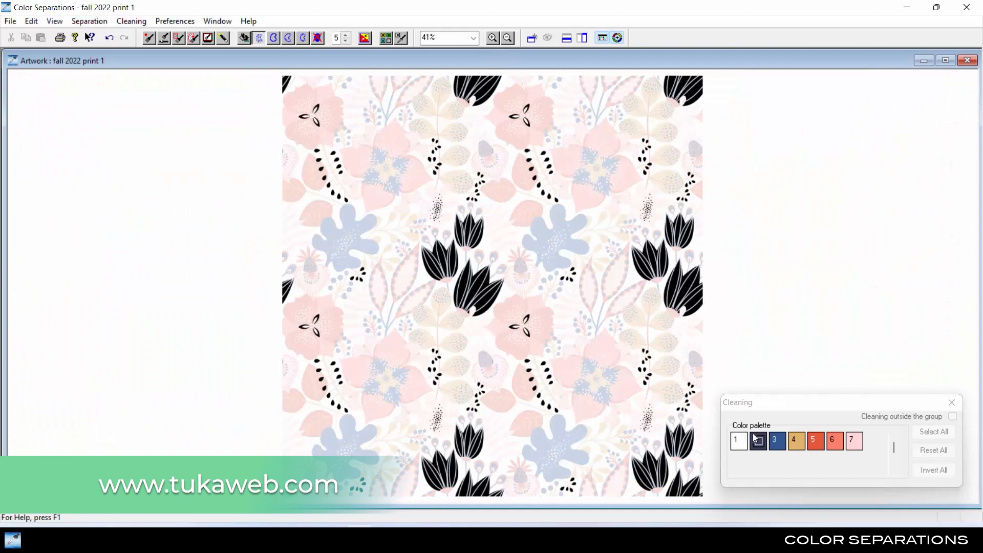
Review the colour 3 and colour 1 separations, then return to the full-colour artwork
left_click(777, 442)
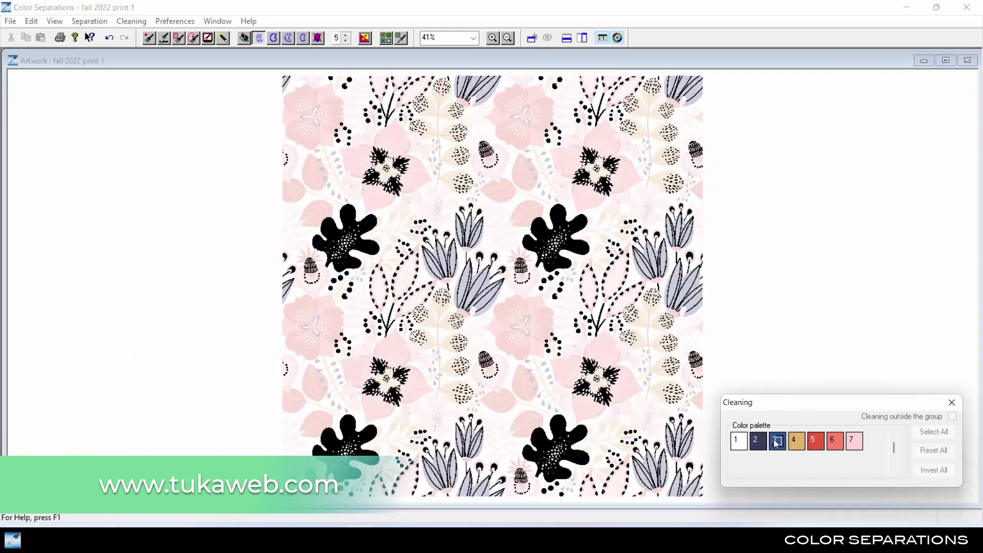
left_click(743, 444)
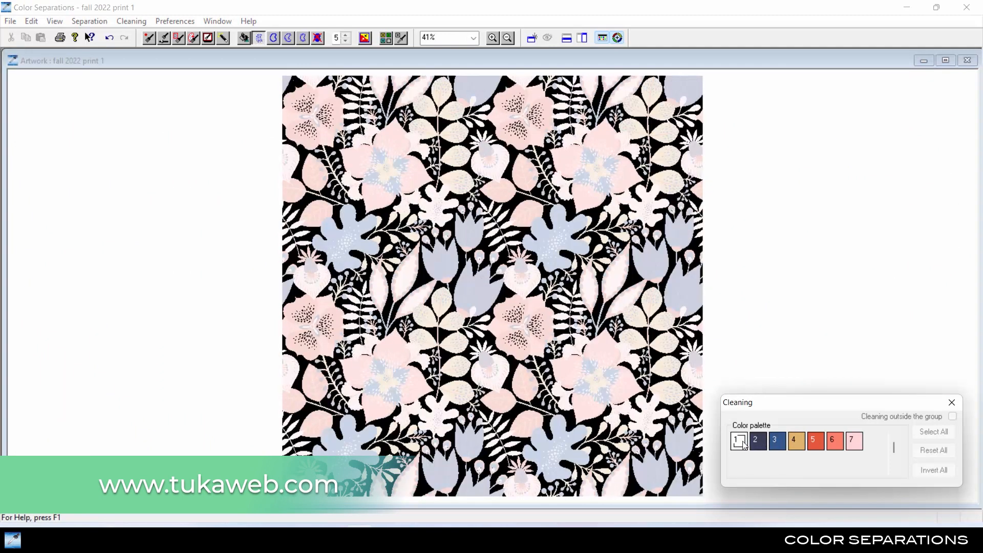
left_click(616, 38)
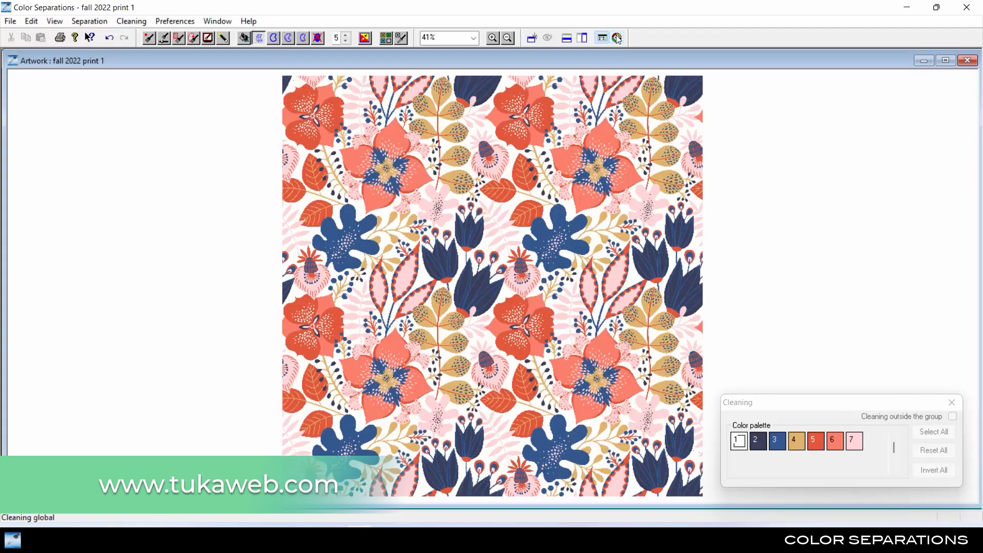